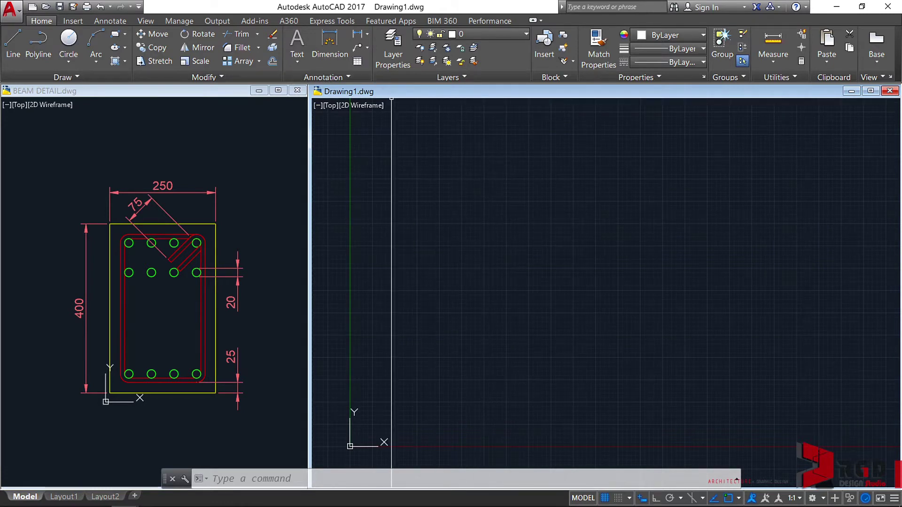
# Glance at the BEAM DETAIL drawing, return to Drawing1, and preview the business card at 100% zoom
pyautogui.click(87, 93)
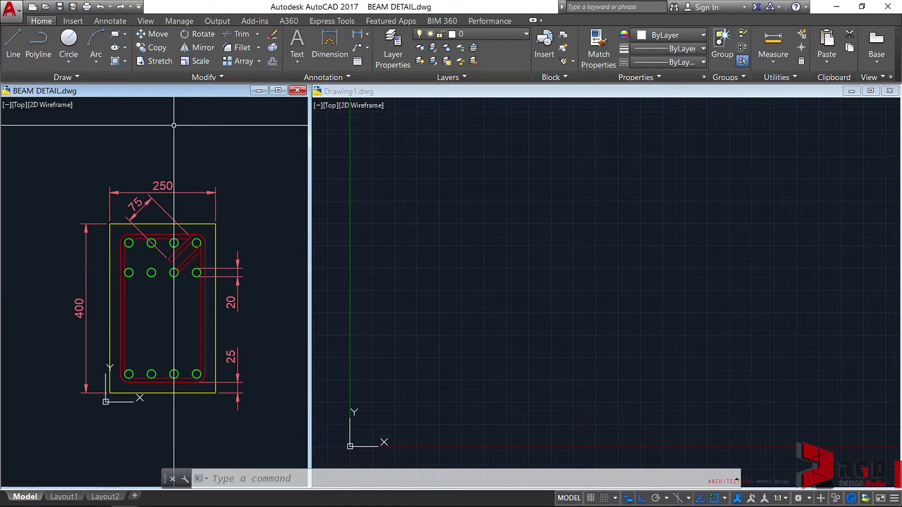
pyautogui.click(484, 230)
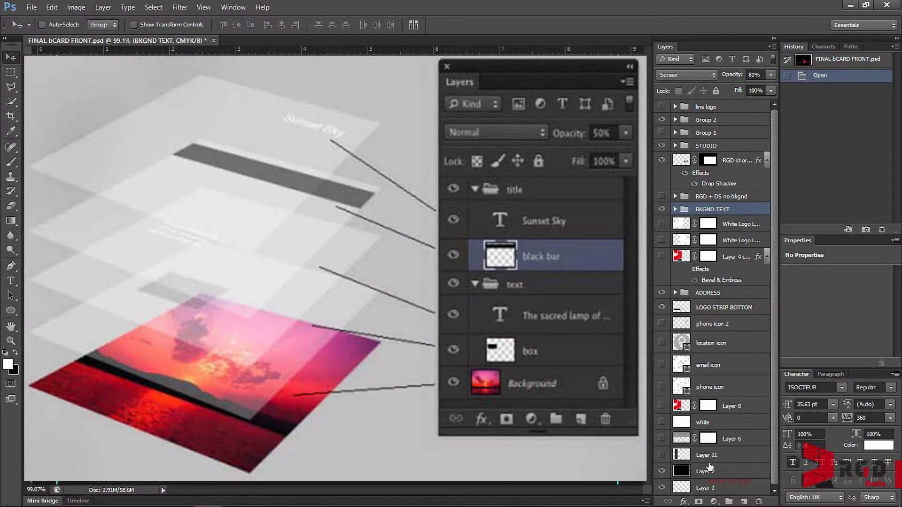
pyautogui.hotkey('ctrl', '1')
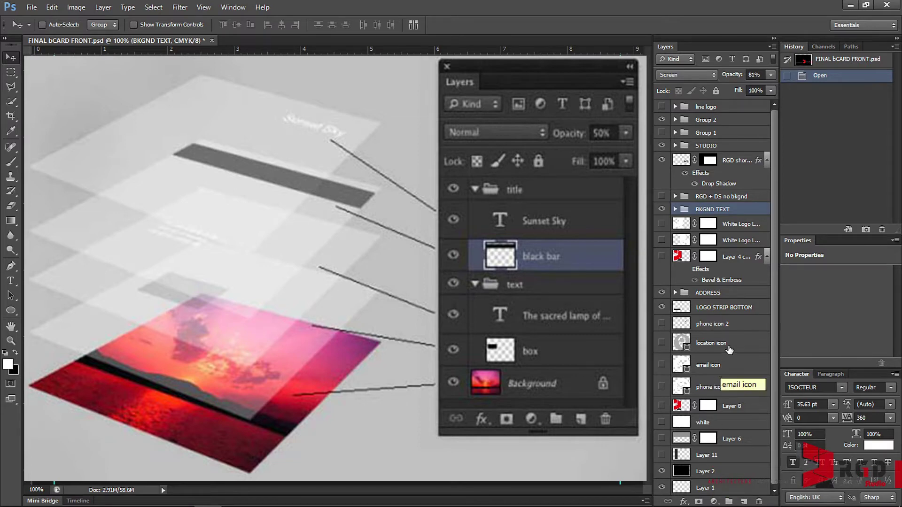
pyautogui.hotkey('ctrl', '0')
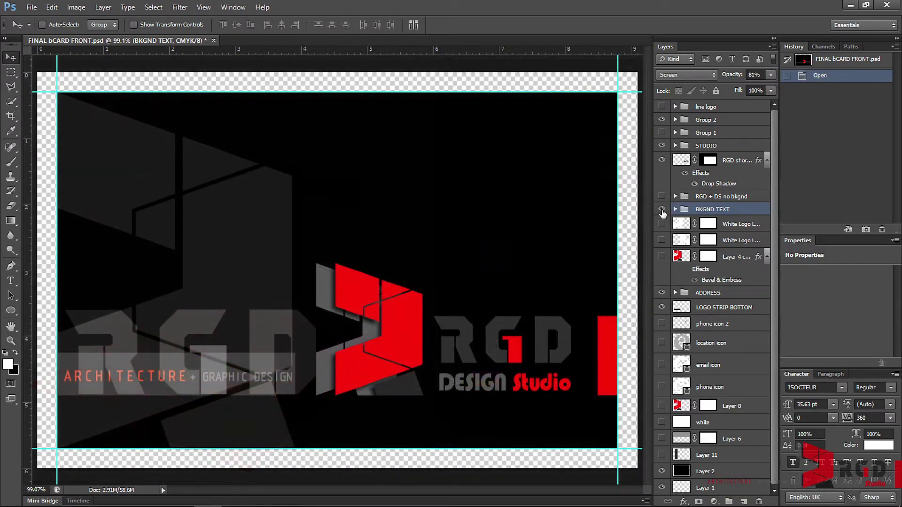
# Hide the BKGND TEXT group after comparing it shown and hidden, and set Layer 2's opacity to 100%
pyautogui.click(661, 210)
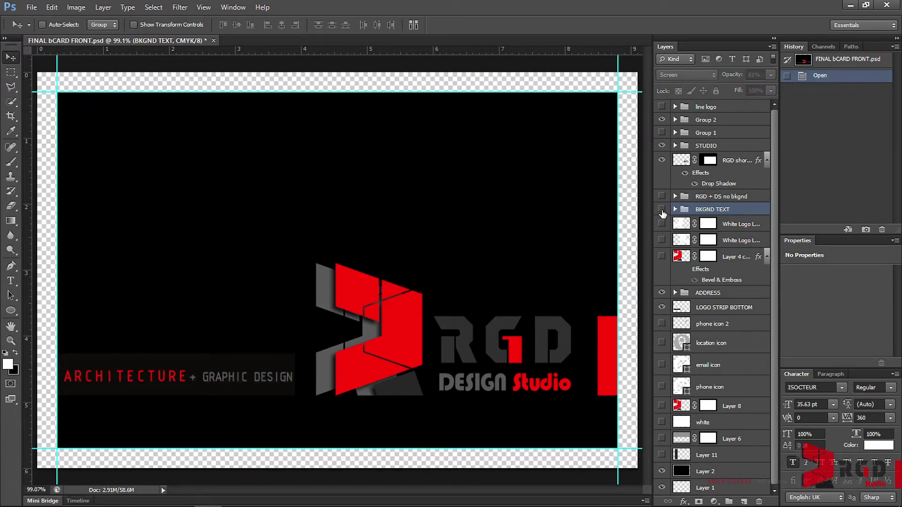
pyautogui.click(661, 210)
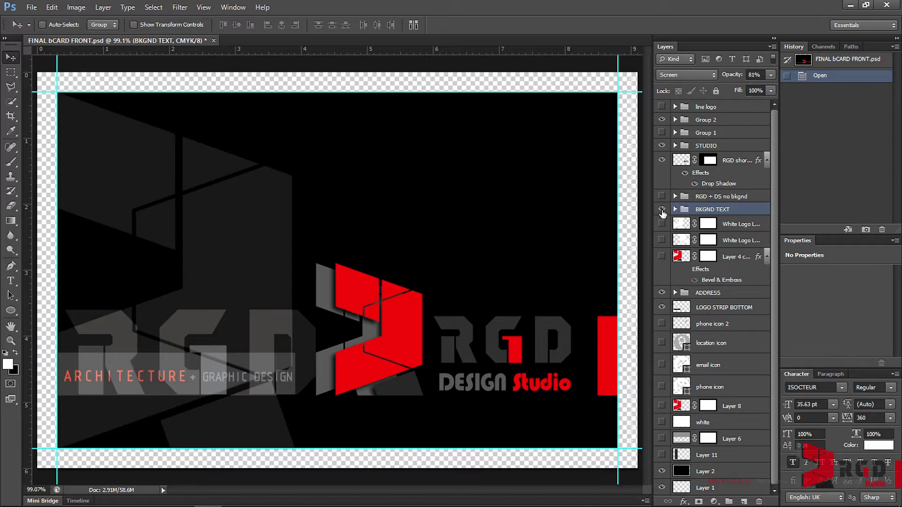
pyautogui.click(662, 209)
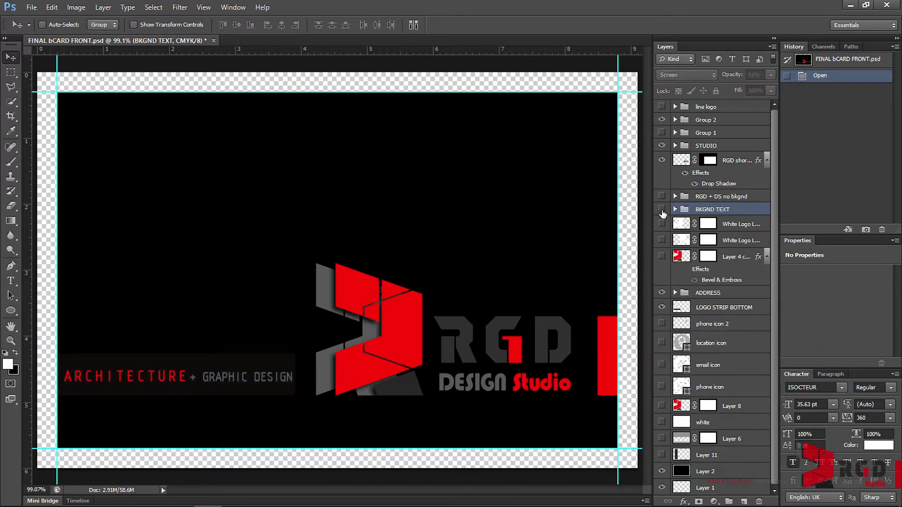
pyautogui.click(711, 471)
pyautogui.moveTo(732, 78); pyautogui.dragTo(763, 75)
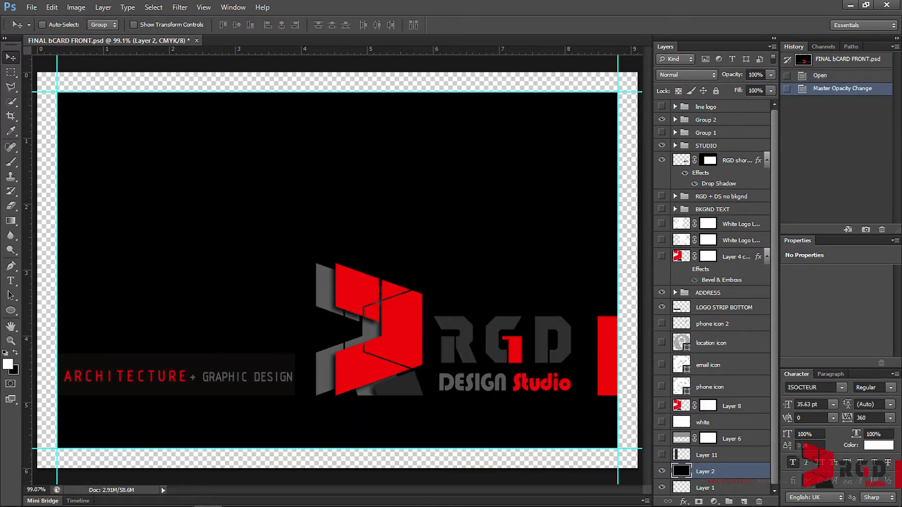
# Bring the AutoCAD Drawing1 window forward and open the Layer Properties Manager with LA
pyautogui.moveTo(125, 500)
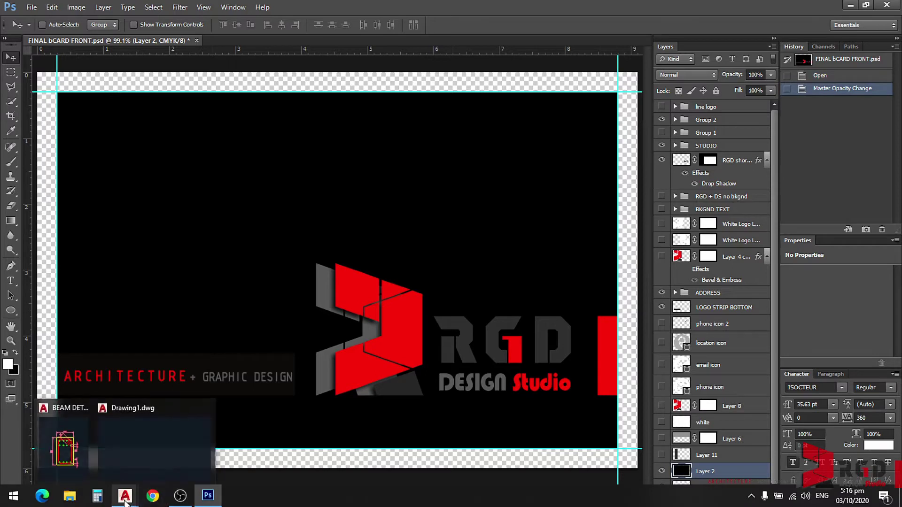
pyautogui.click(128, 455)
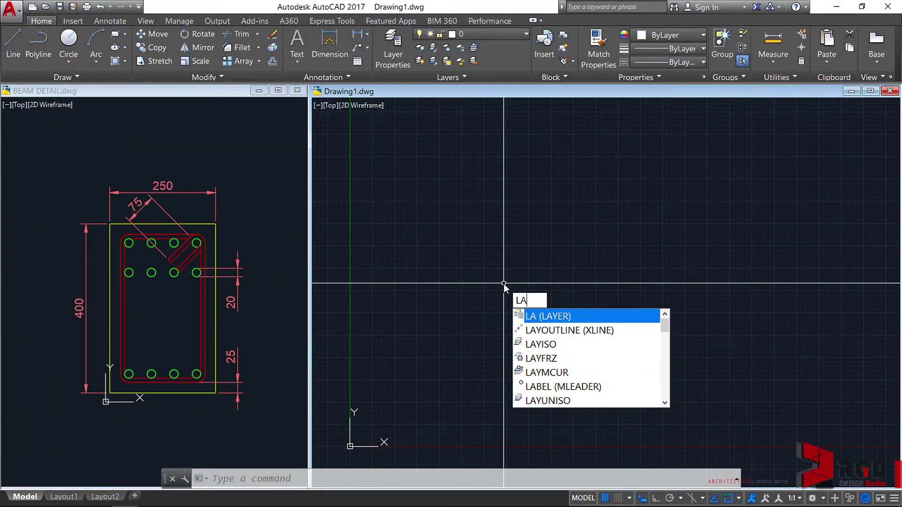
pyautogui.press('Return')
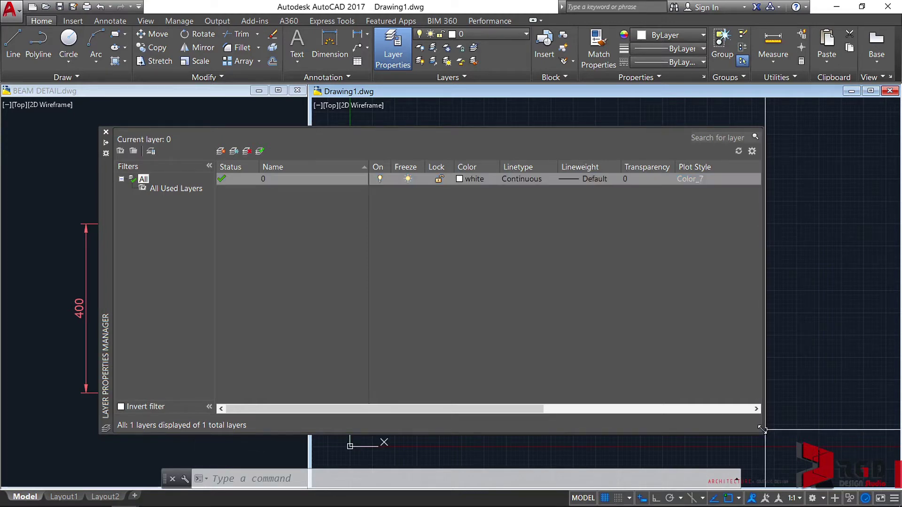
# Widen and reposition the Layer Properties palette, turn on Auto-hide, and choose Anchor Left
pyautogui.moveTo(764, 434); pyautogui.dragTo(787, 427)
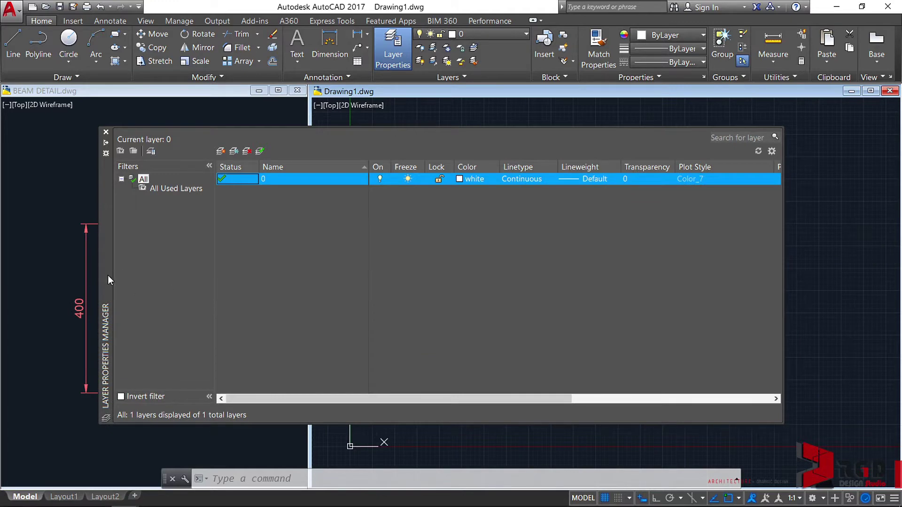
pyautogui.moveTo(108, 275); pyautogui.dragTo(82, 276)
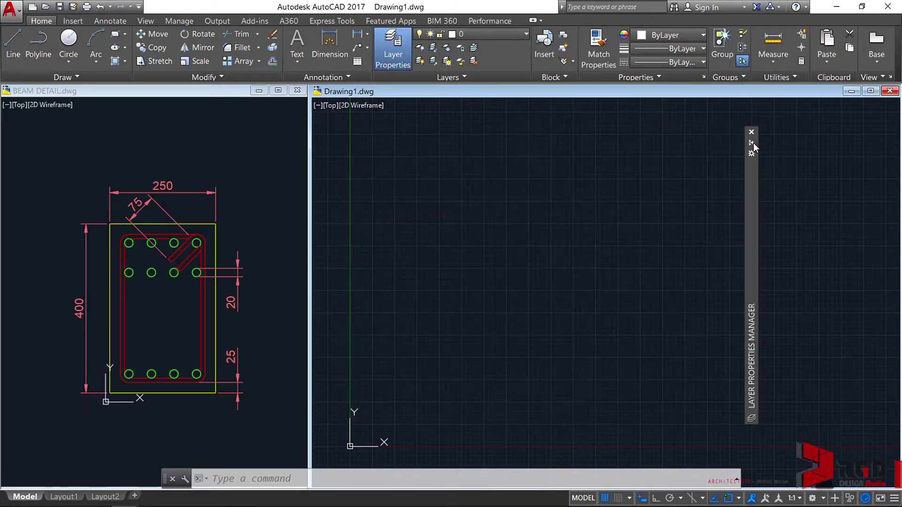
pyautogui.click(753, 142)
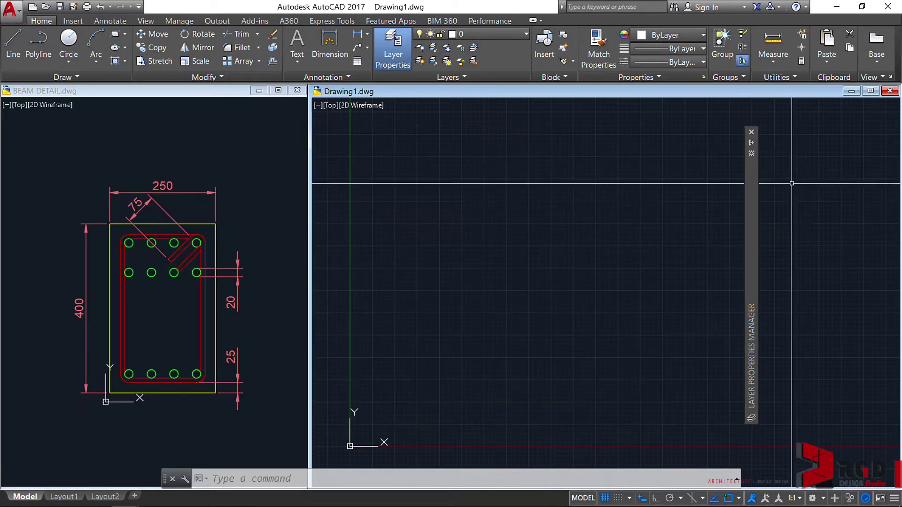
pyautogui.moveTo(752, 143)
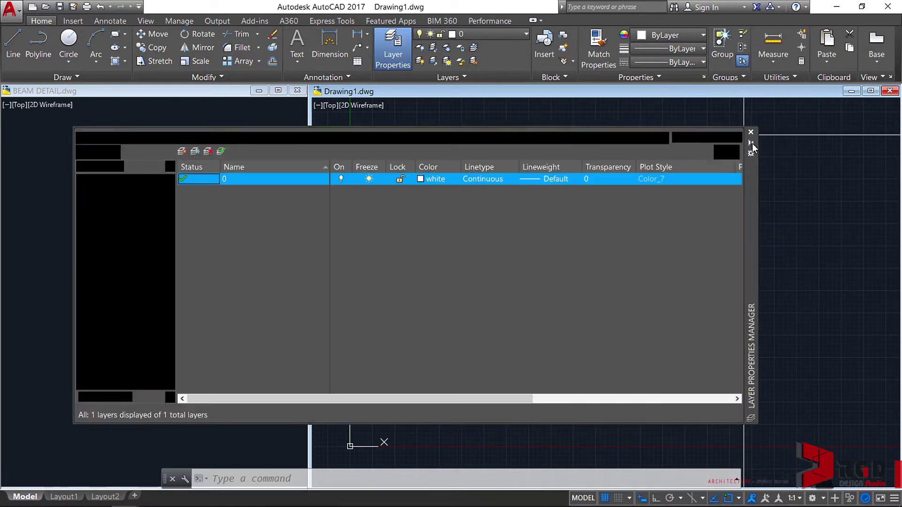
pyautogui.rightClick(752, 187)
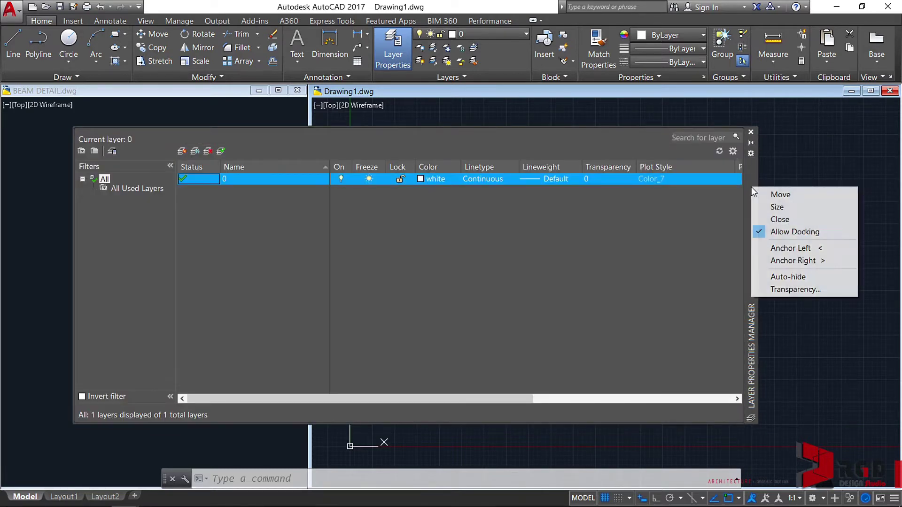
pyautogui.click(783, 248)
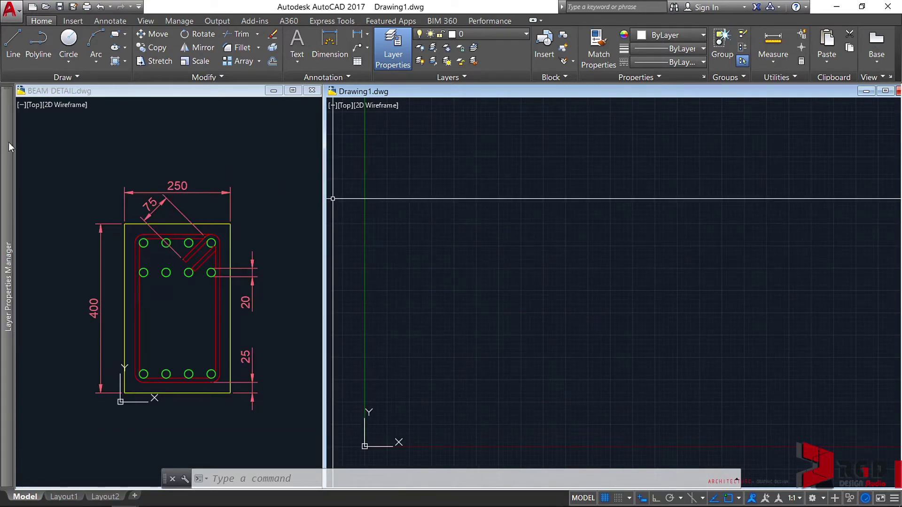
# Drag the Layer Properties palette off the left anchor and turn Auto-hide off
pyautogui.moveTo(7, 160)
pyautogui.moveTo(19, 158)
pyautogui.mouseDown()
pyautogui.moveTo(118, 165)
pyautogui.moveTo(118, 227)
pyautogui.mouseUp()
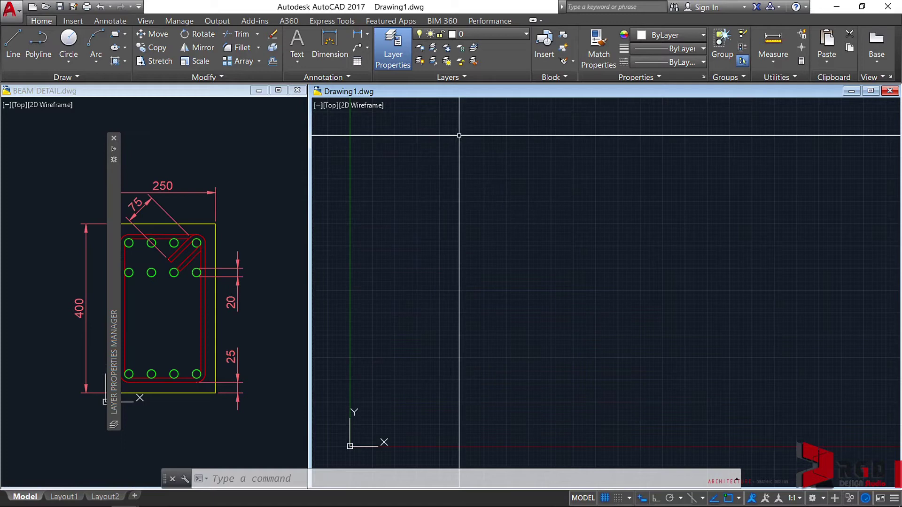
pyautogui.moveTo(115, 150)
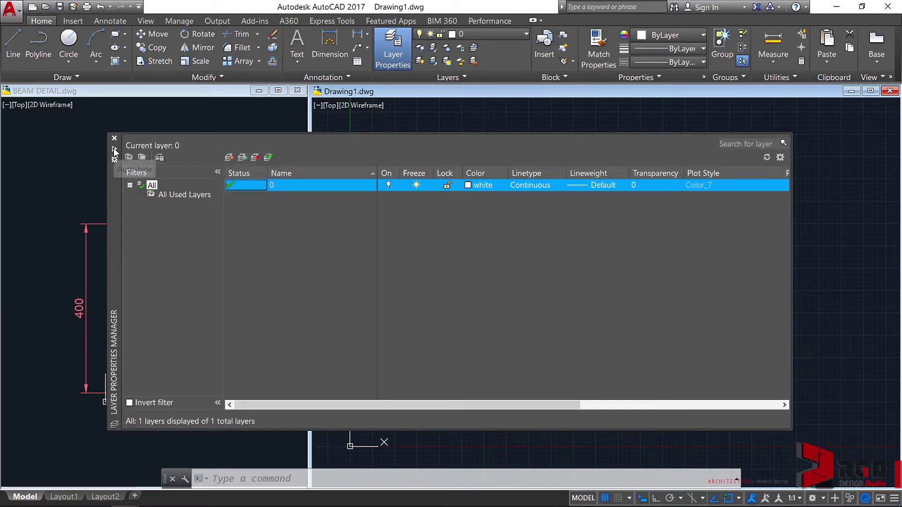
pyautogui.click(114, 150)
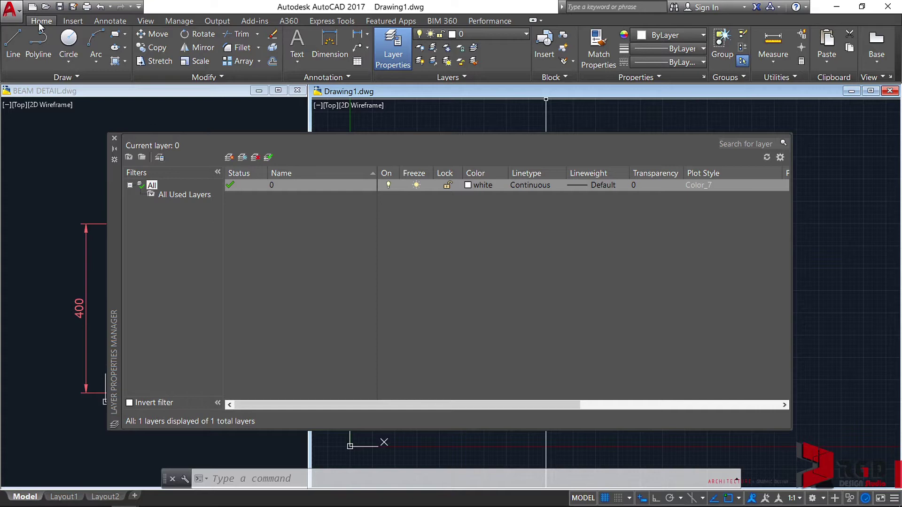
pyautogui.click(396, 56)
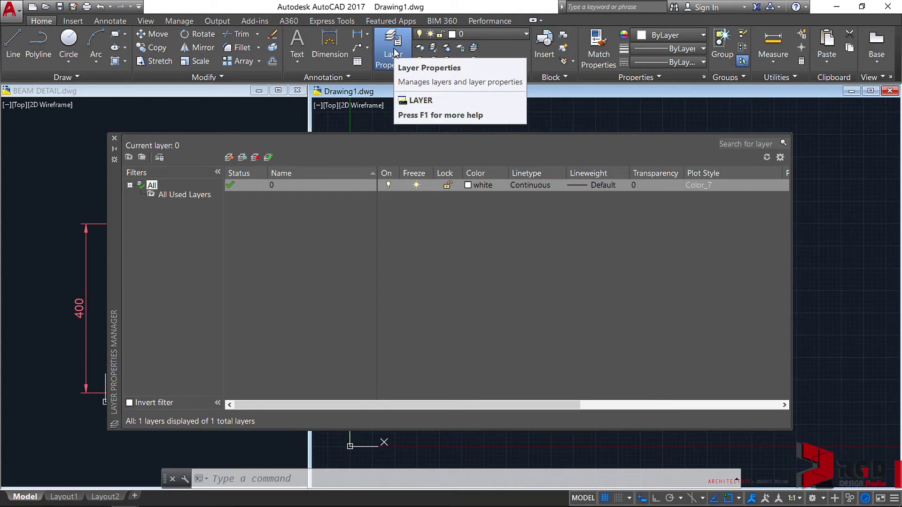
pyautogui.click(396, 52)
pyautogui.click(396, 52)
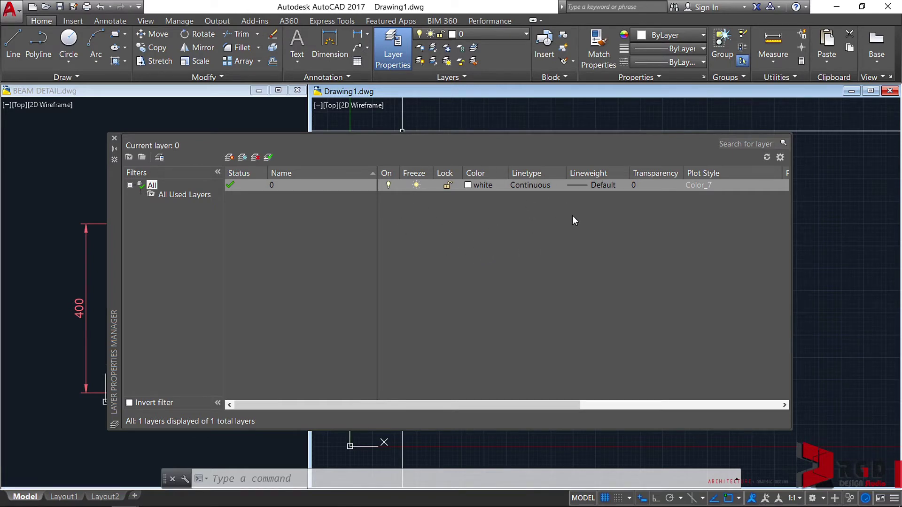
# Show the Layers panel layer list, then scroll the manager to the Plot, New VP Freeze and Description columns
pyautogui.click(526, 35)
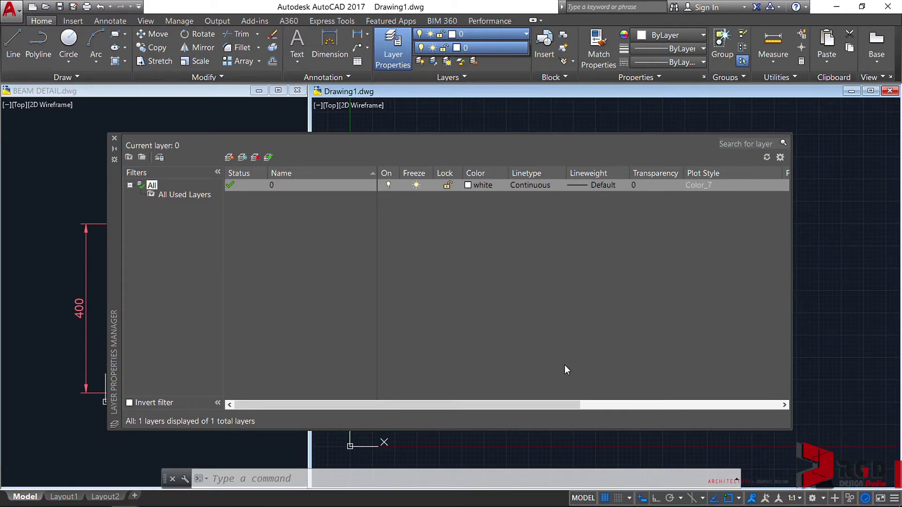
pyautogui.click(743, 405)
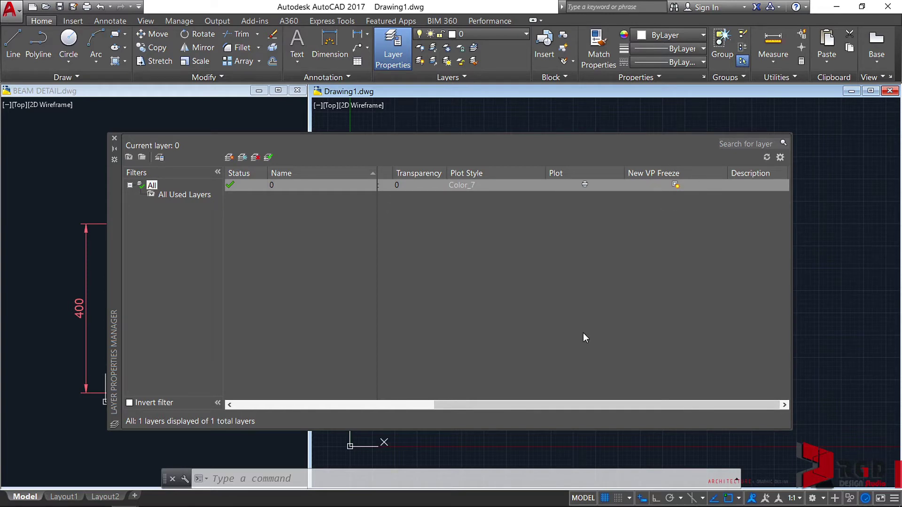
# Scroll the layer columns back to the left and open the Properties palette with Ctrl+1
pyautogui.moveTo(562, 405); pyautogui.dragTo(366, 406)
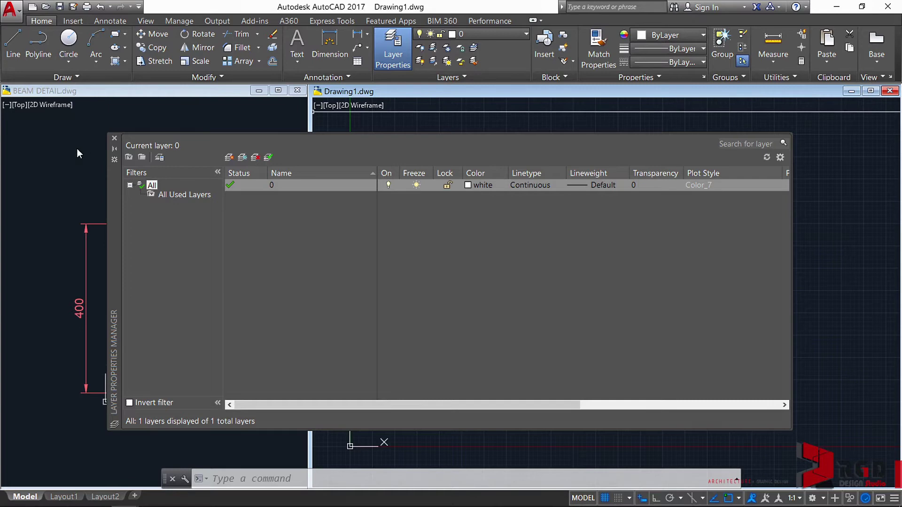
pyautogui.hotkey('ctrl', '1')
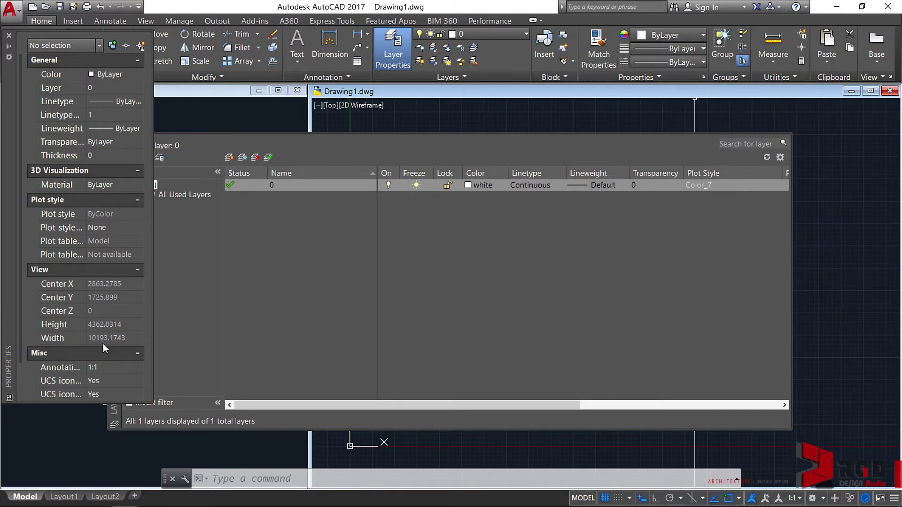
# Close the Properties palette
pyautogui.click(10, 35)
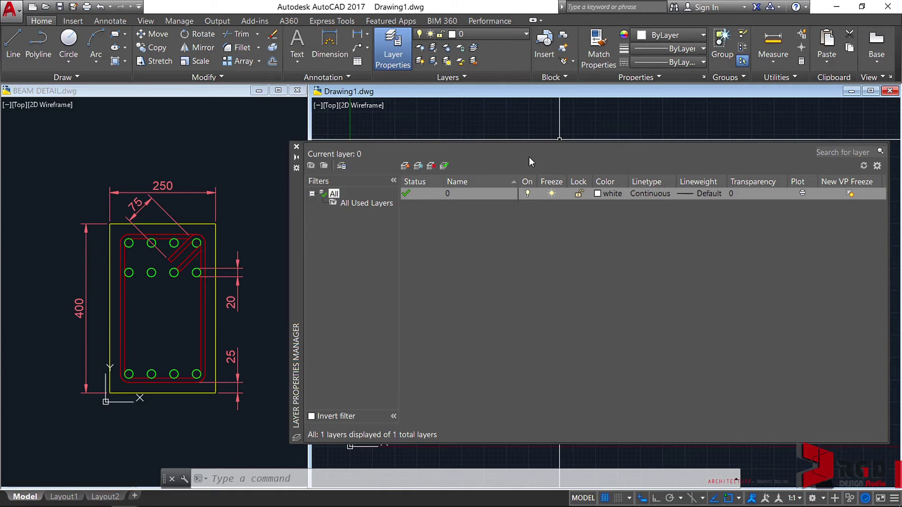
pyautogui.click(466, 192)
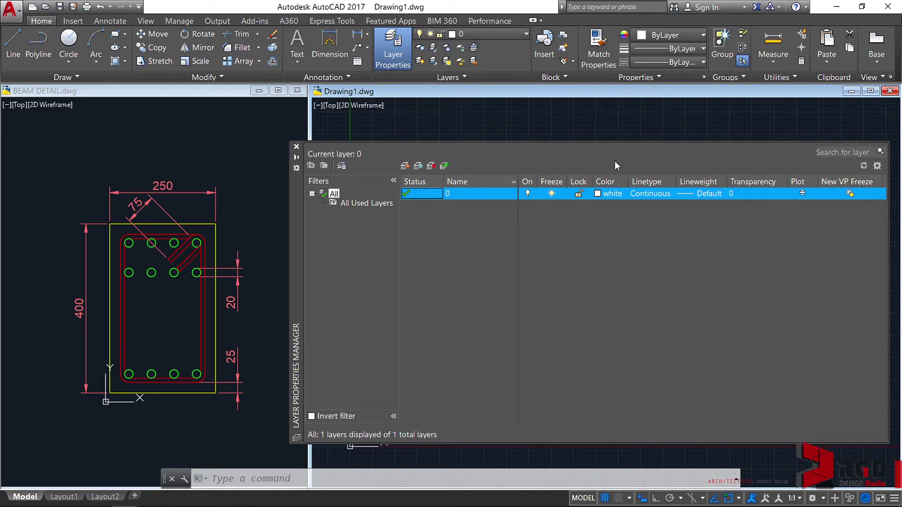
pyautogui.rightClick(490, 183)
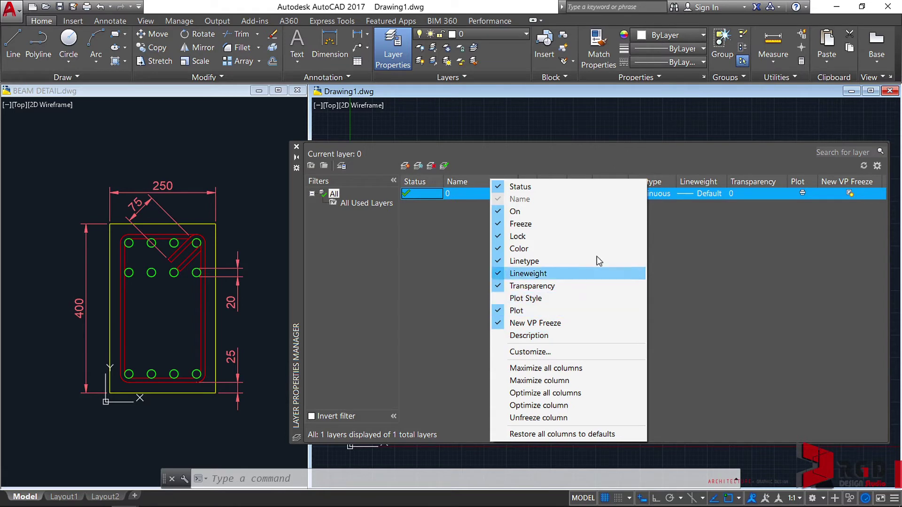
pyautogui.click(523, 158)
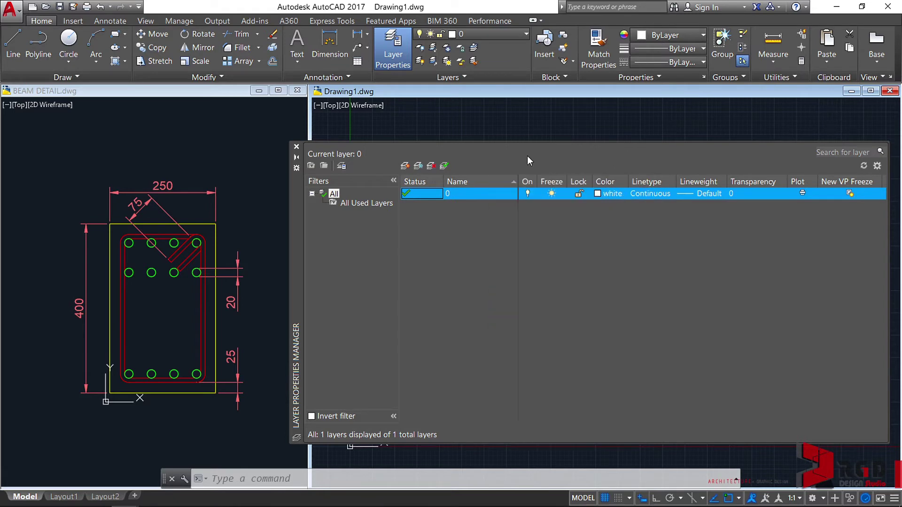
# Try Delete Layer on layer 0 and move the resulting Layer - Not Deleted warning aside
pyautogui.rightClick(458, 194)
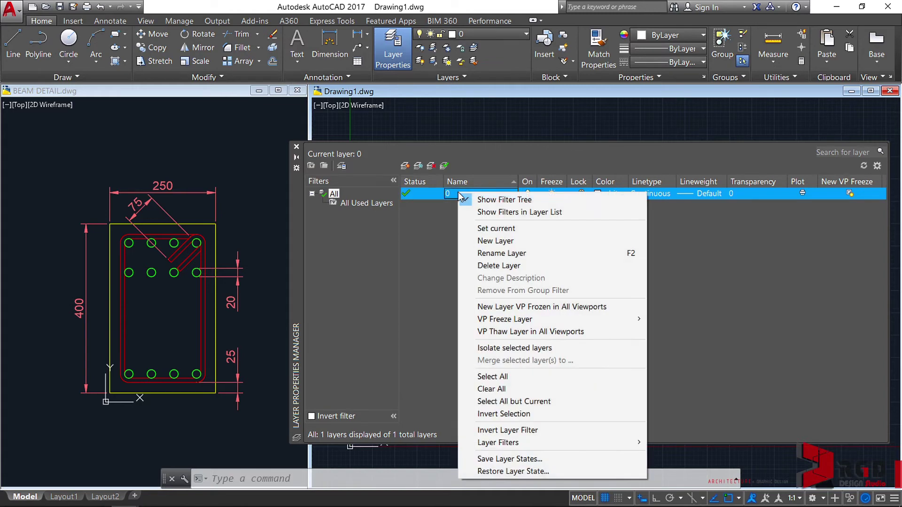
pyautogui.click(501, 265)
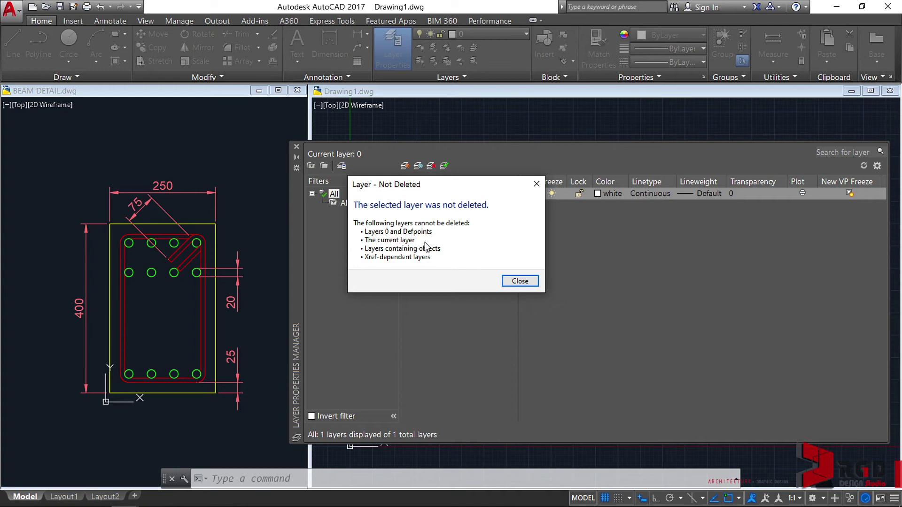
pyautogui.moveTo(451, 188); pyautogui.dragTo(560, 223)
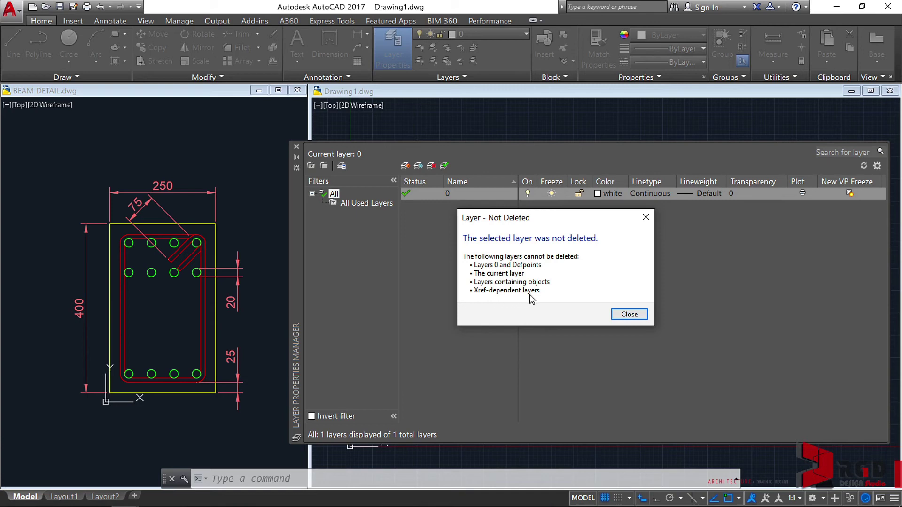
# Dismiss the delete warning and try Rename Layer on layer 0, closing the Layer - Rename refusal
pyautogui.click(629, 315)
pyautogui.click(468, 195)
pyautogui.click(468, 194)
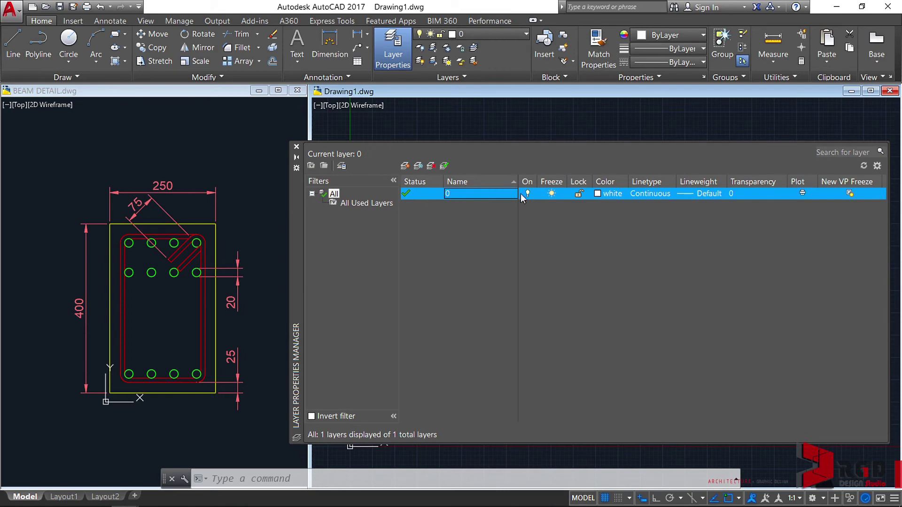
pyautogui.rightClick(436, 193)
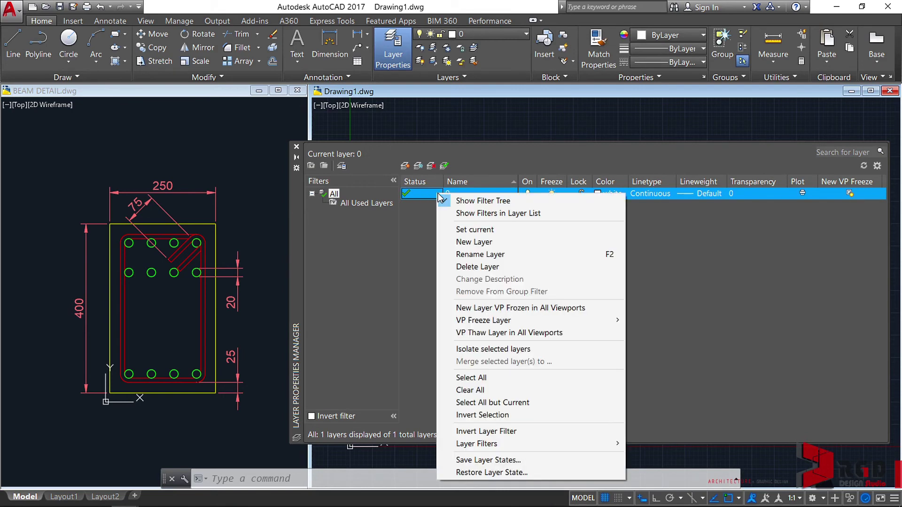
pyautogui.click(489, 255)
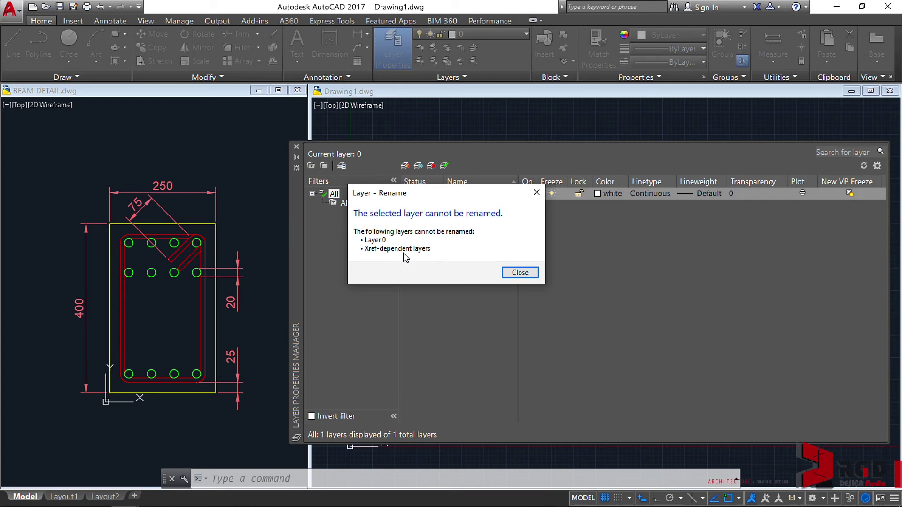
pyautogui.click(520, 273)
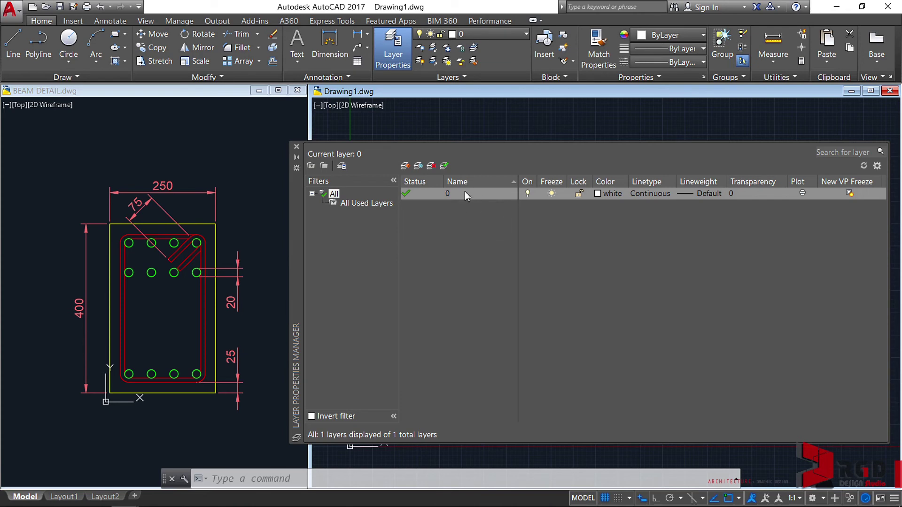
# Try renaming layer 0 in place and dismiss the cannot-be-renamed message
pyautogui.click(465, 193)
pyautogui.click(469, 193)
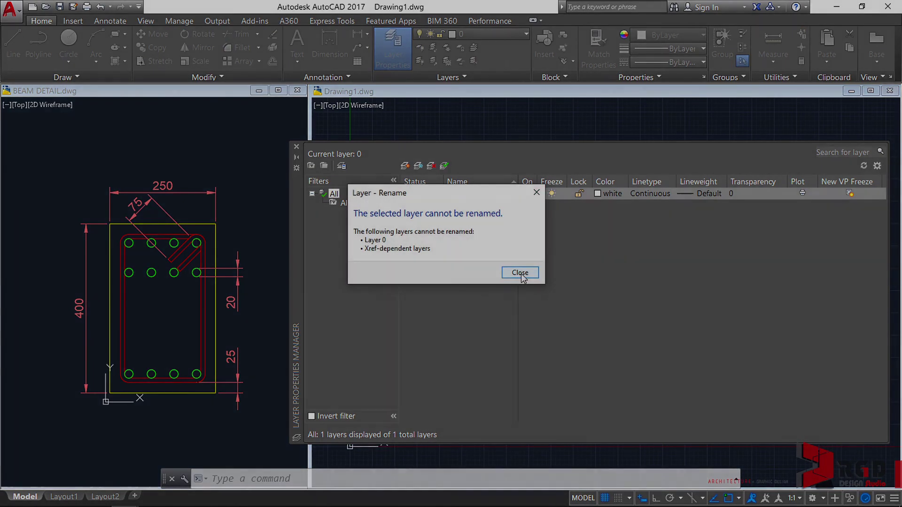
pyautogui.click(521, 273)
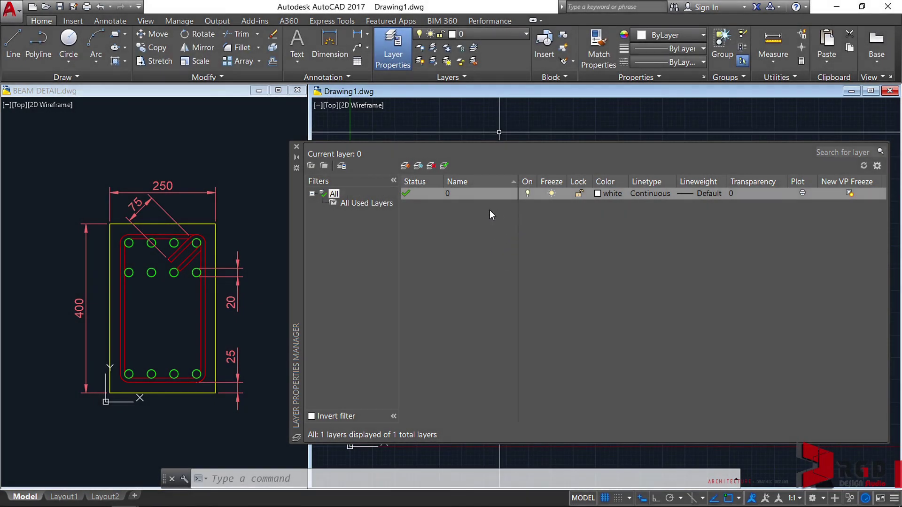